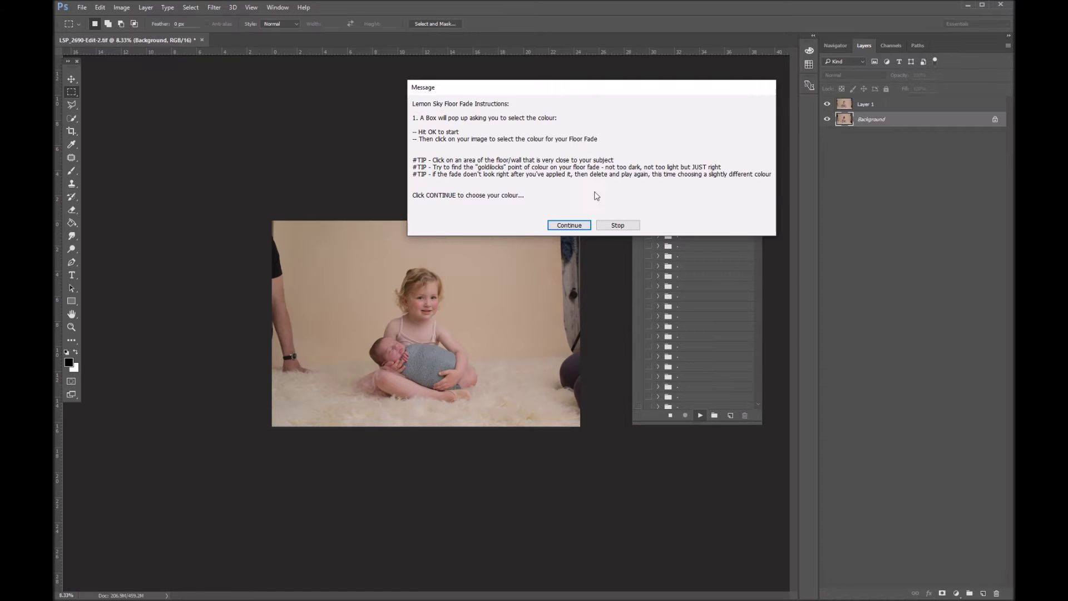
Run the LSP Floor Fade action through to its end, sampling the wall colour #bda48f just beside the subject for the fill.
click(566, 226)
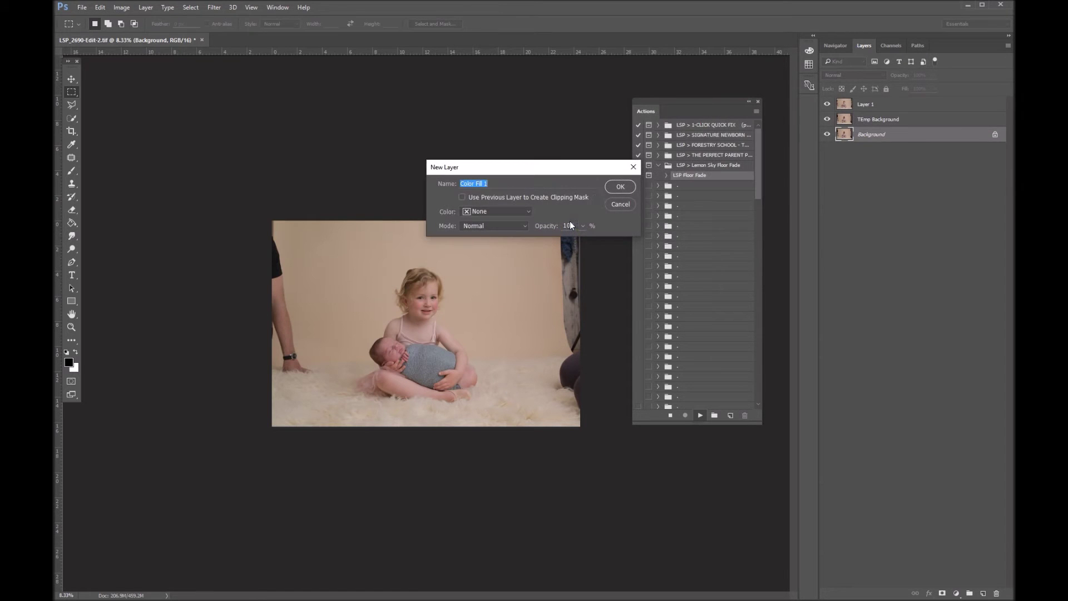
click(617, 185)
drag(597, 96, 647, 85)
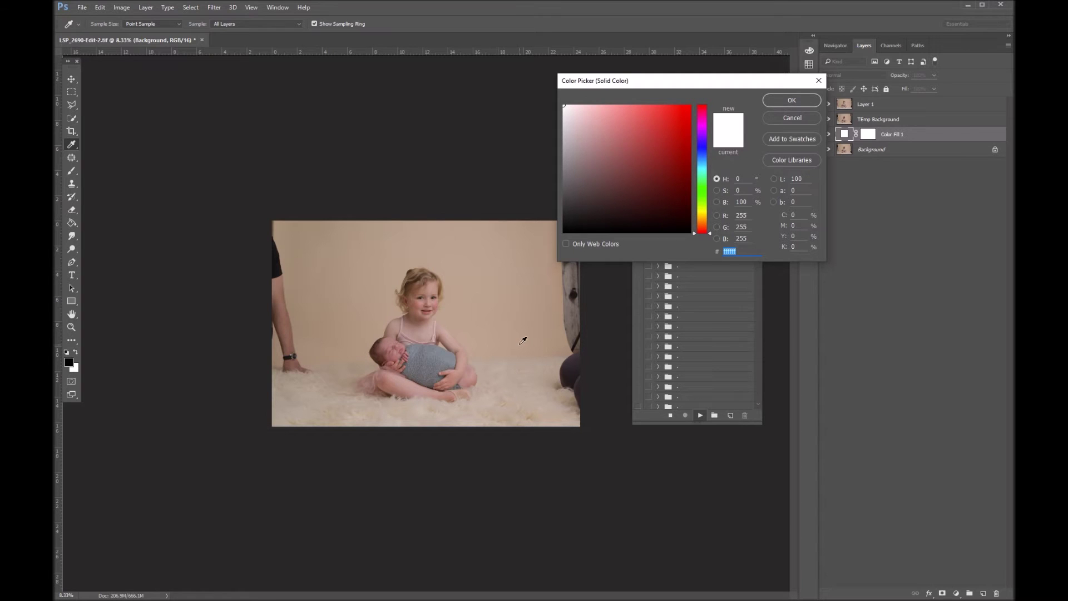
click(473, 348)
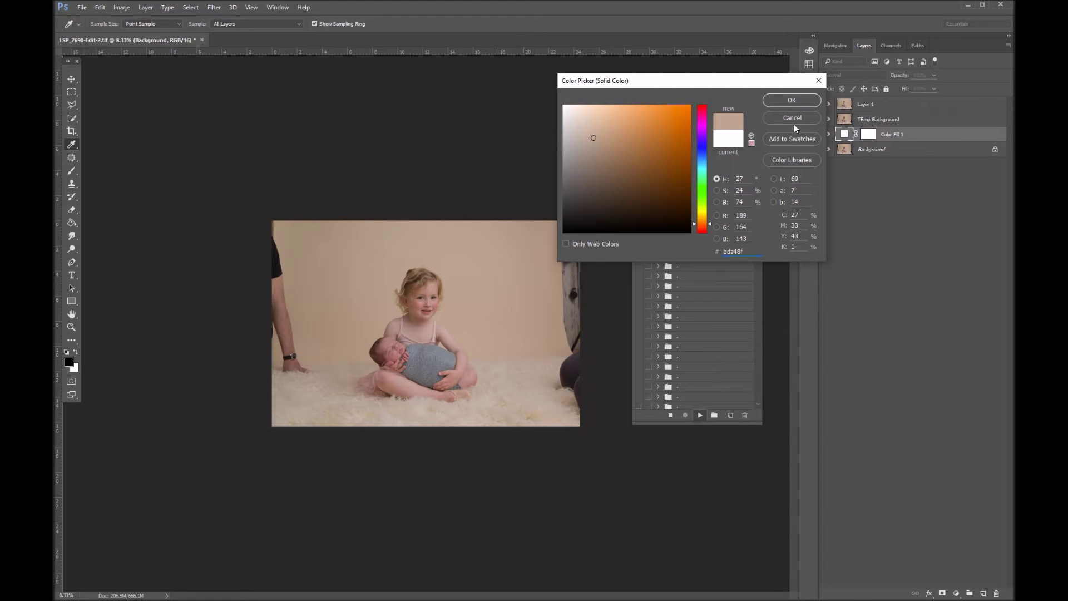
click(786, 99)
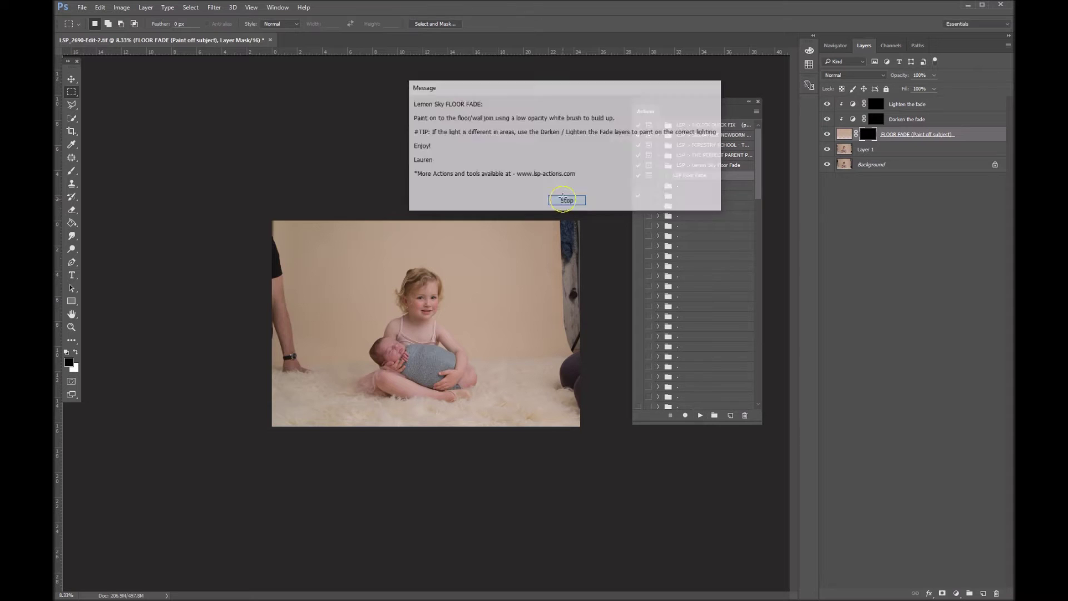
click(567, 202)
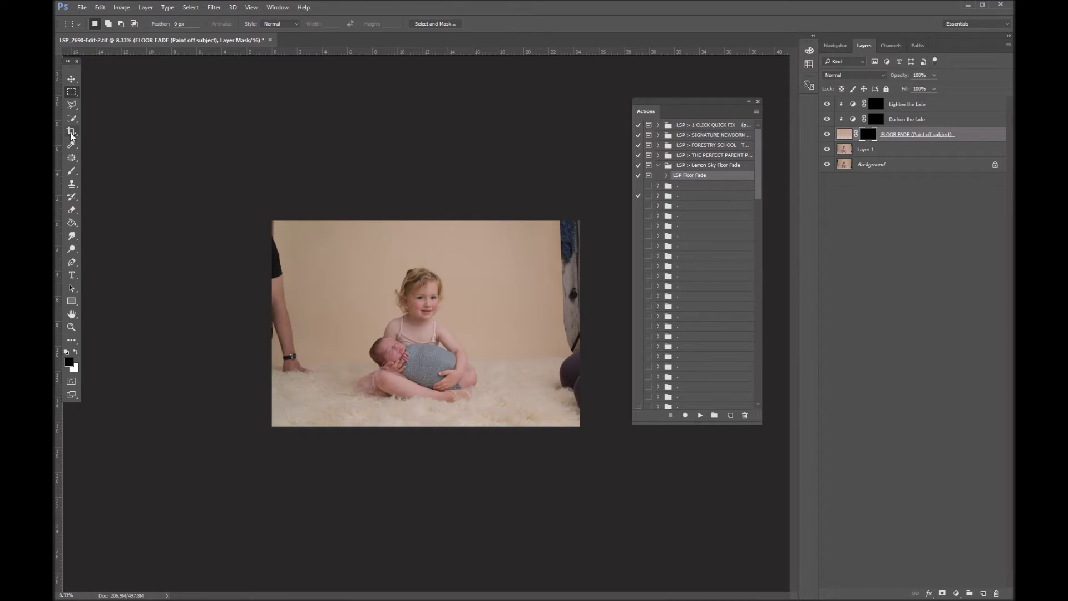
Paint white at 50% brush opacity on the FLOOR FADE mask over the walls and unwanted objects on both sides of the children.
click(73, 172)
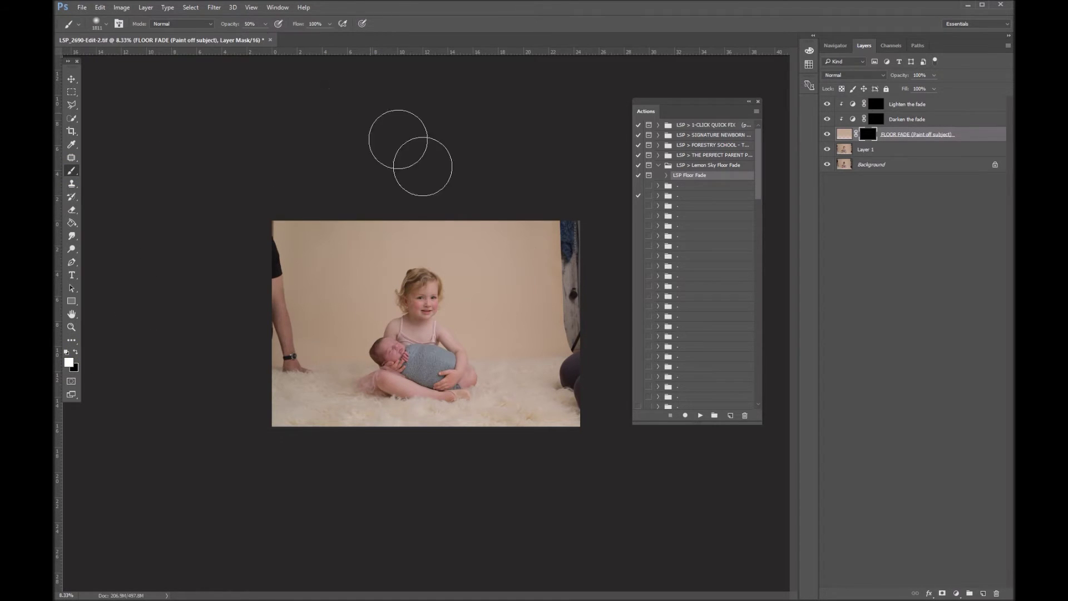
mouse_move(491, 346)
mouse_down()
mouse_move(589, 342)
mouse_move(523, 350)
mouse_move(568, 348)
mouse_up()
mouse_move(490, 342)
mouse_down()
mouse_move(528, 332)
mouse_move(559, 347)
mouse_move(568, 289)
mouse_move(572, 322)
mouse_move(658, 207)
mouse_move(607, 311)
mouse_move(535, 345)
mouse_move(616, 270)
mouse_move(637, 236)
mouse_move(558, 286)
mouse_move(544, 318)
mouse_move(516, 221)
mouse_move(497, 220)
mouse_move(535, 313)
mouse_move(587, 289)
mouse_move(566, 325)
mouse_move(589, 306)
mouse_up()
mouse_move(315, 326)
mouse_down()
mouse_move(275, 335)
mouse_move(314, 342)
mouse_move(258, 243)
mouse_move(264, 226)
mouse_move(291, 318)
mouse_move(255, 203)
mouse_move(277, 327)
mouse_move(258, 250)
mouse_move(324, 354)
mouse_move(288, 352)
mouse_move(336, 343)
mouse_move(299, 336)
mouse_move(329, 337)
mouse_move(248, 234)
mouse_move(285, 256)
mouse_move(299, 307)
mouse_move(308, 293)
mouse_move(260, 299)
mouse_move(205, 281)
mouse_up()
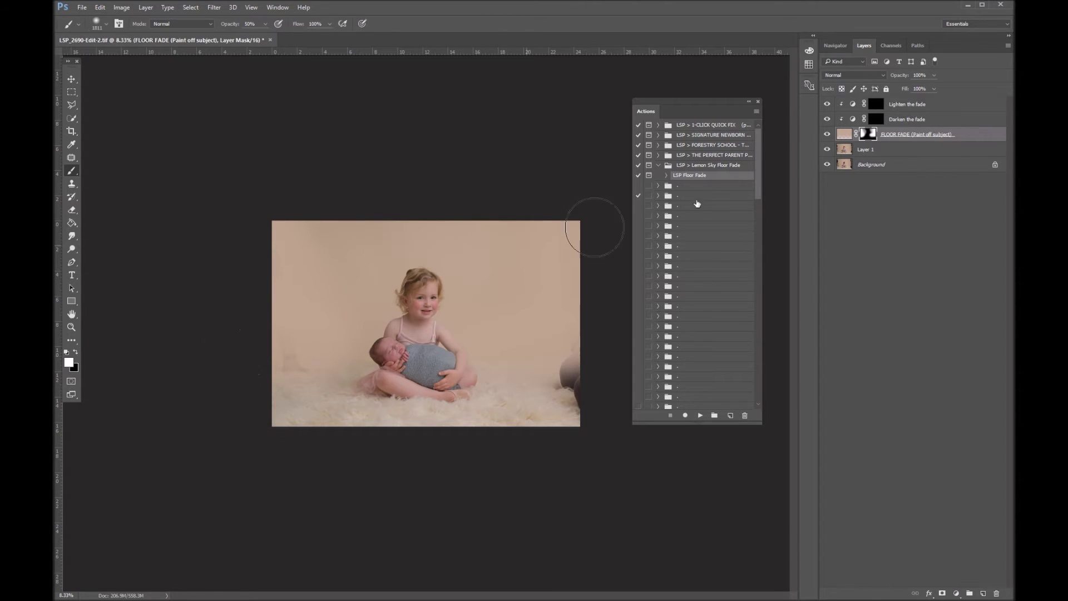
Paint with much lower brush opacity on the Darken the fade mask over the left part of the wall.
click(877, 119)
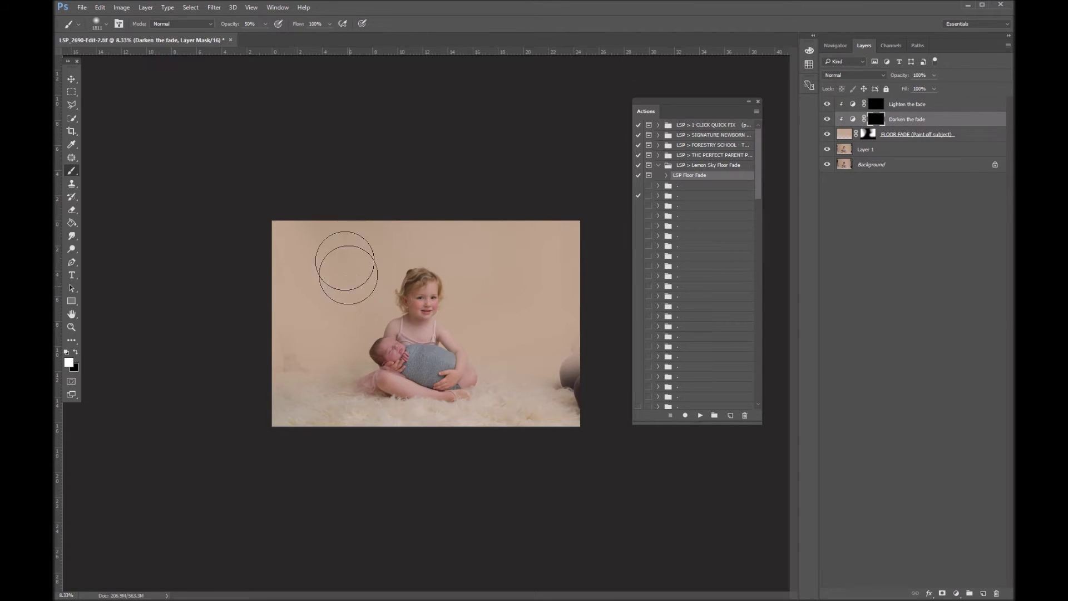
click(265, 24)
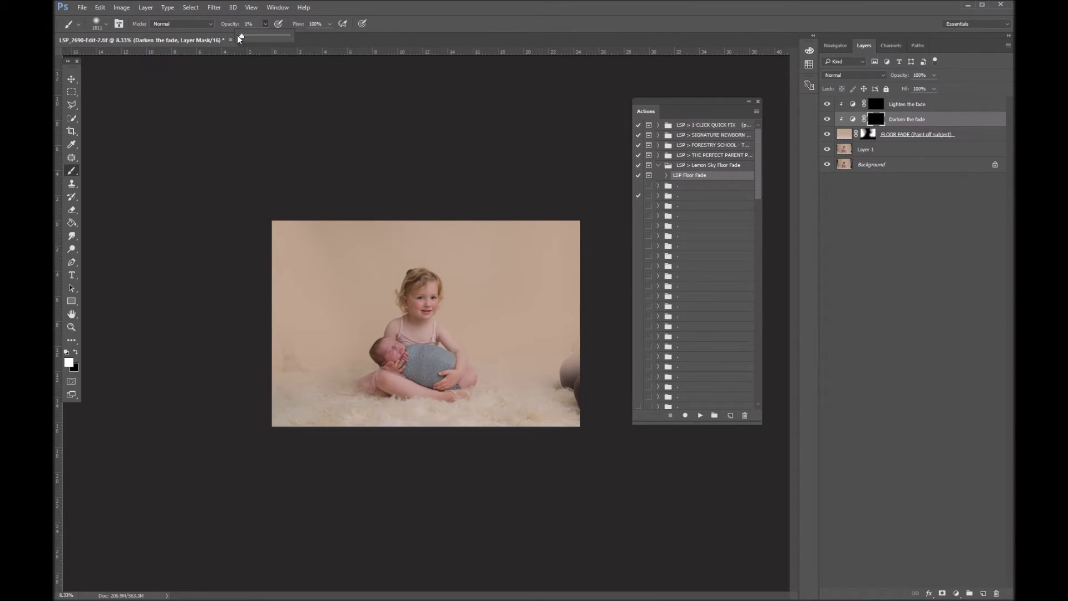
mouse_move(334, 348)
mouse_down()
mouse_move(285, 331)
mouse_move(332, 333)
mouse_move(276, 302)
mouse_move(269, 247)
mouse_move(294, 328)
mouse_up()
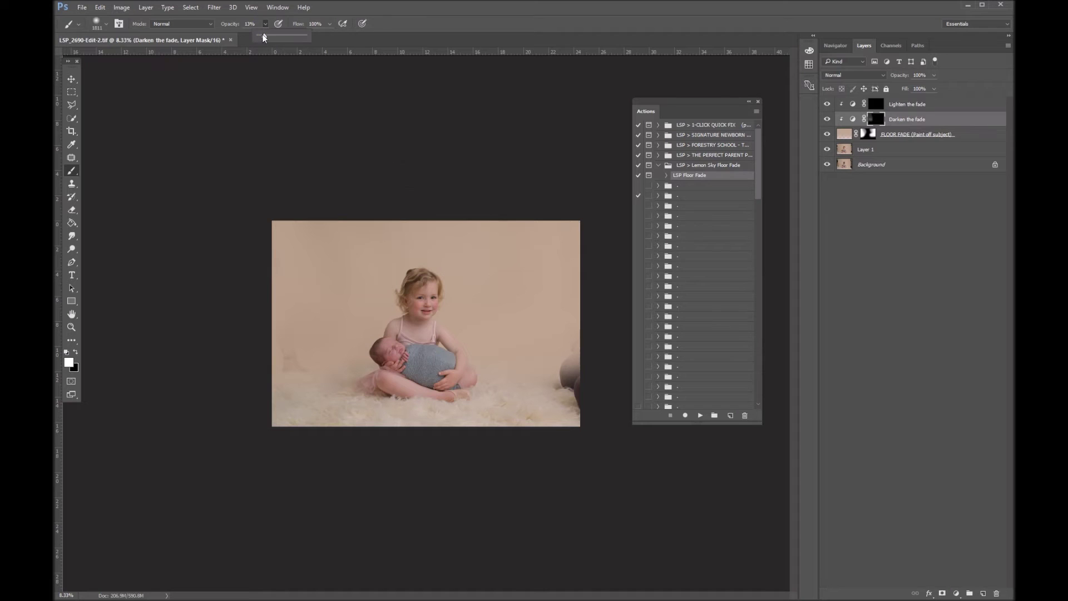
Paint white at 28% brush opacity on the FLOOR FADE mask along the floor and wall join beside the baby's head.
click(866, 136)
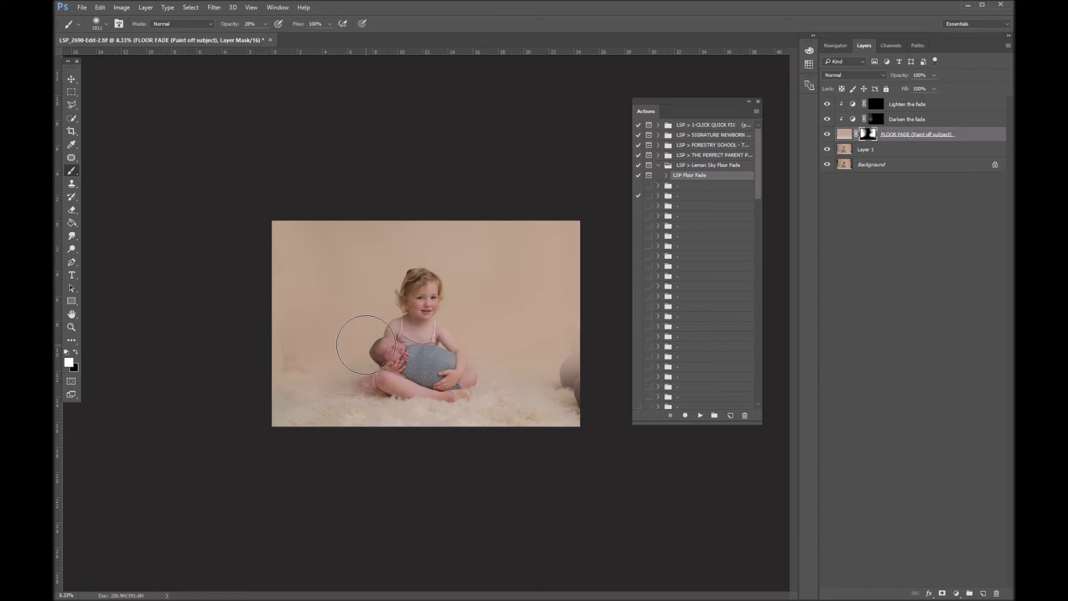
key(z)
click(337, 368)
click(338, 368)
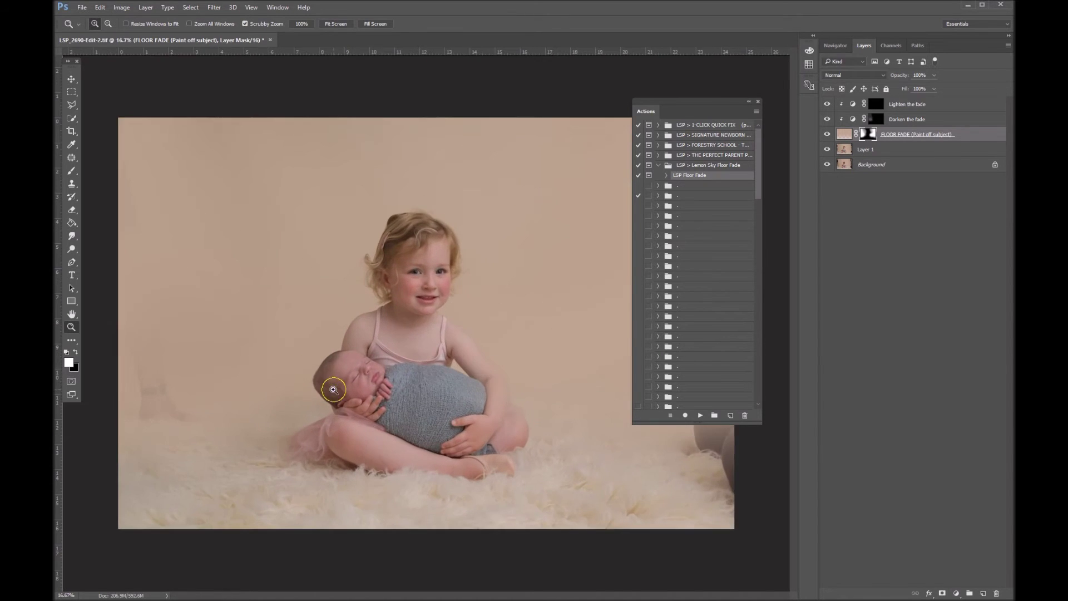
click(323, 384)
click(300, 398)
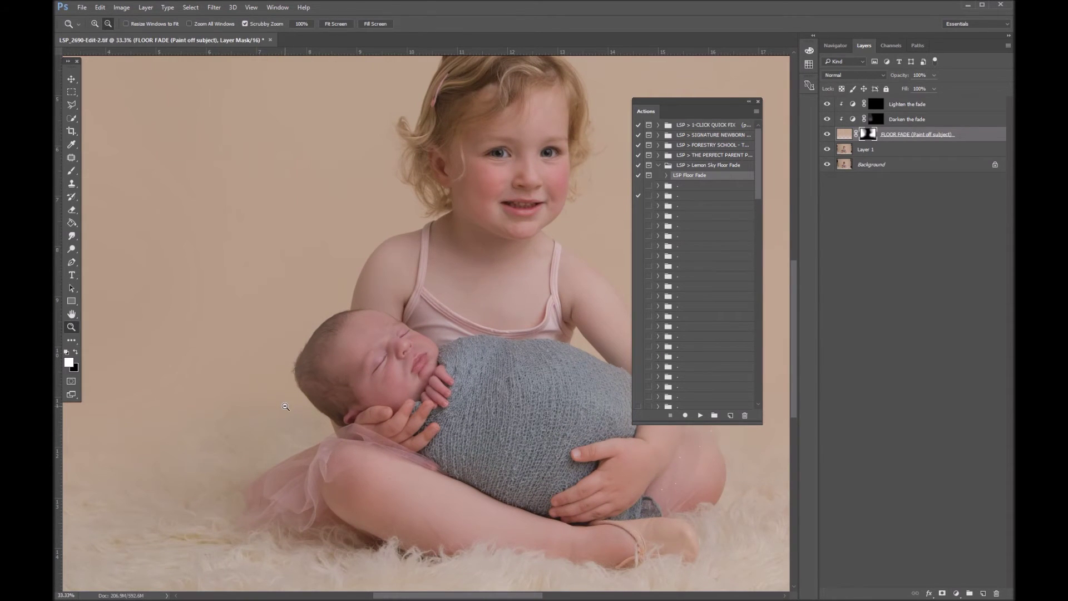
key(b)
click(284, 402)
click(276, 400)
click(266, 395)
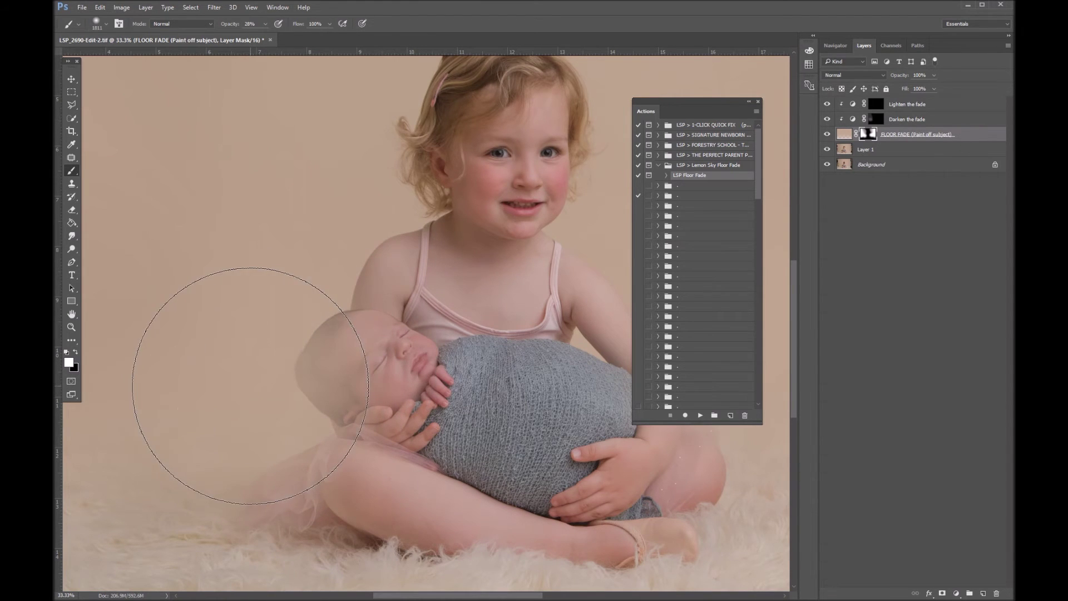
Paint black with a smaller brush on the FLOOR FADE mask to clear the fade from the baby's head and the tulle skirt.
click(75, 352)
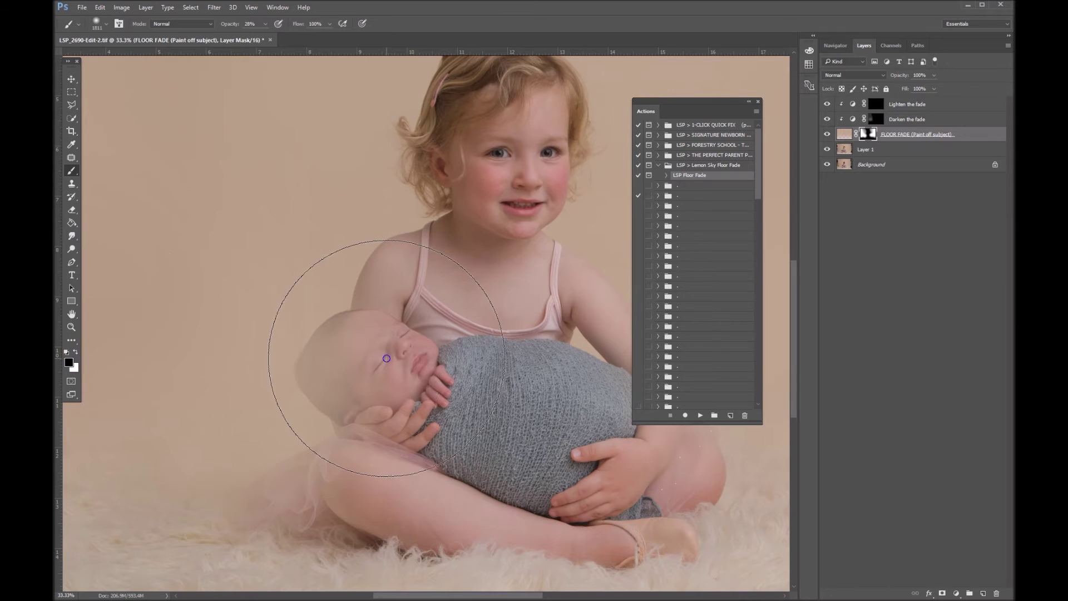
right_click(389, 359)
click(867, 136)
mouse_move(373, 385)
mouse_down()
mouse_move(350, 394)
mouse_move(330, 379)
mouse_move(340, 332)
mouse_move(340, 366)
mouse_move(376, 427)
mouse_move(363, 456)
mouse_move(303, 505)
mouse_move(267, 509)
mouse_up()
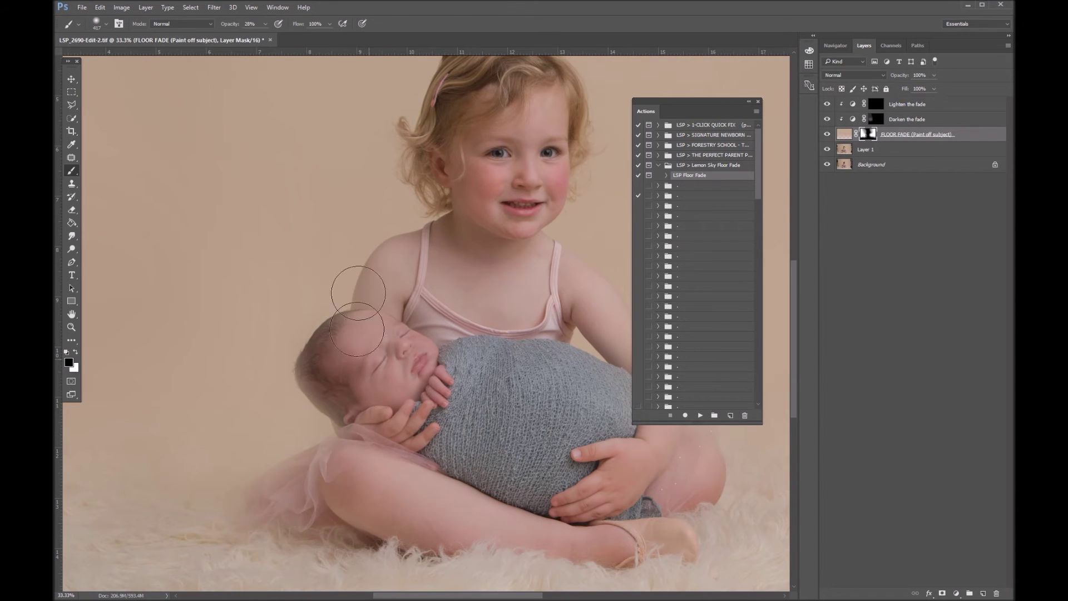
Compare the image with and without the FLOOR FADE layer and clear the remaining fade from the baby's head.
scroll(536, 148, up, 3)
scroll(513, 446, down, 3)
click(827, 134)
click(828, 135)
mouse_move(334, 369)
mouse_down()
mouse_move(370, 395)
mouse_move(319, 386)
mouse_move(346, 402)
mouse_up()
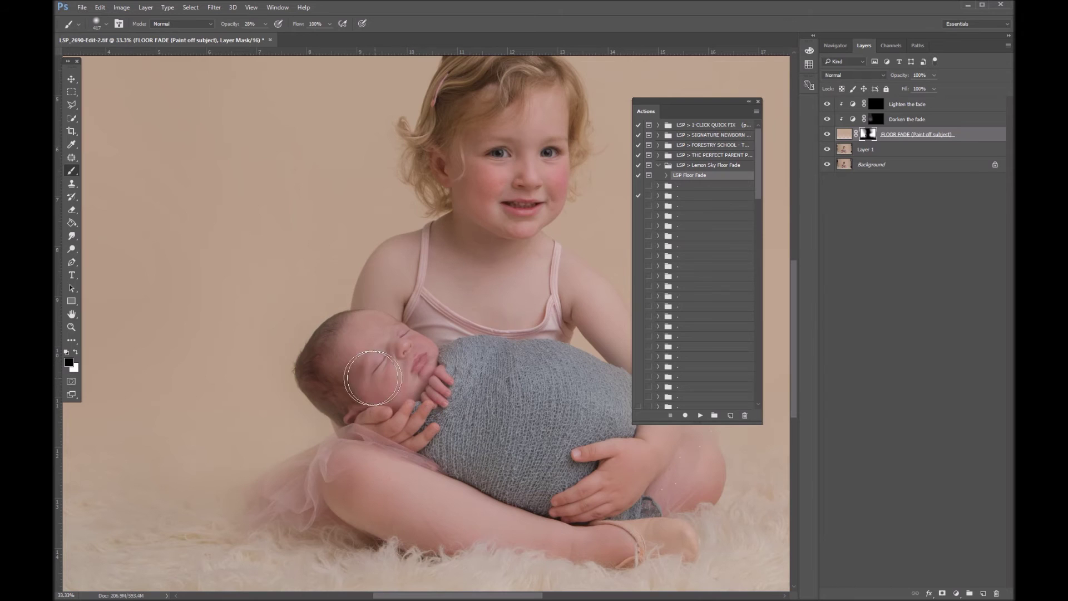
Copy the original Background layer into a new document.
scroll(486, 359, down, 2)
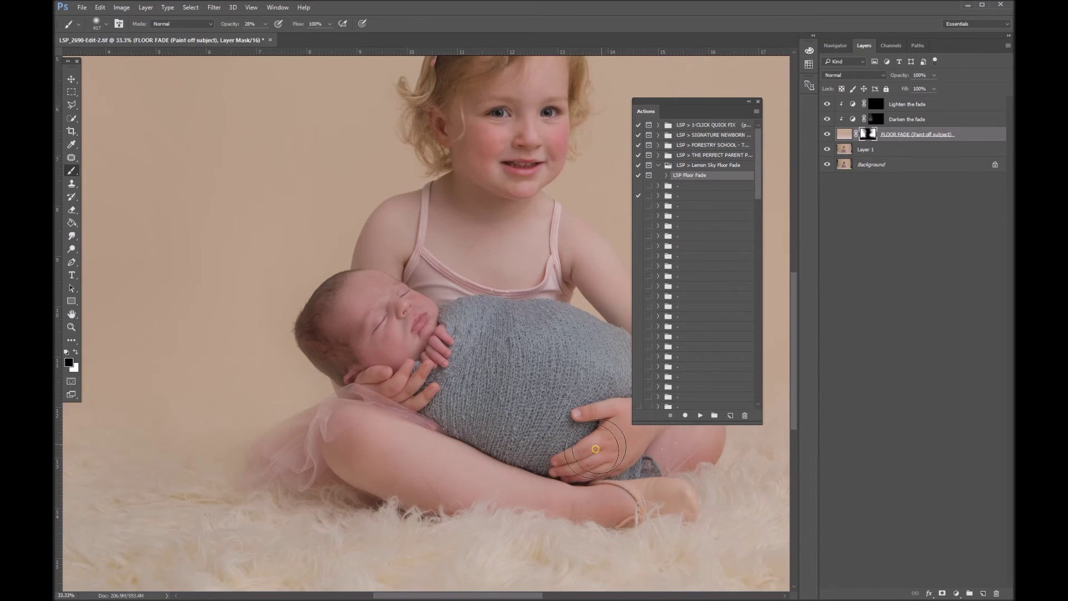
key(z)
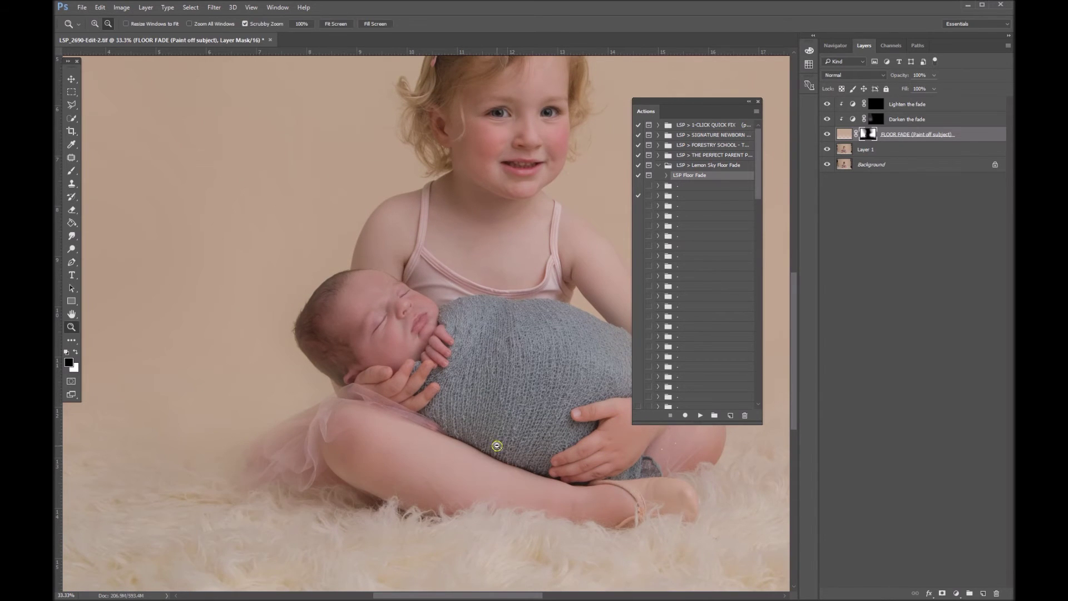
alt+click(496, 444)
alt+click(495, 444)
alt+click(496, 444)
alt+click(475, 423)
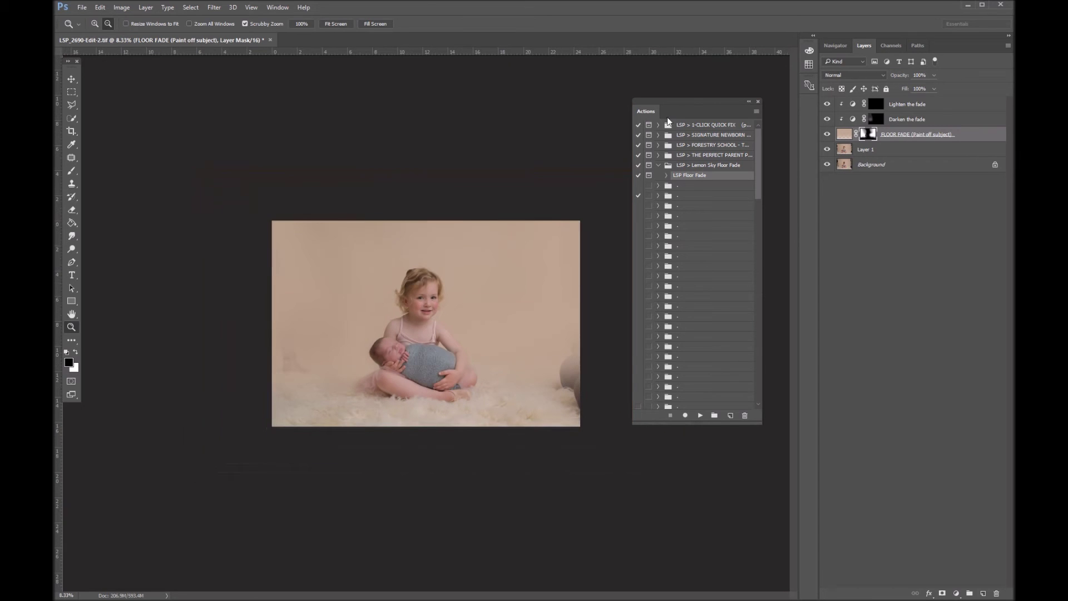
drag(685, 105, 716, 85)
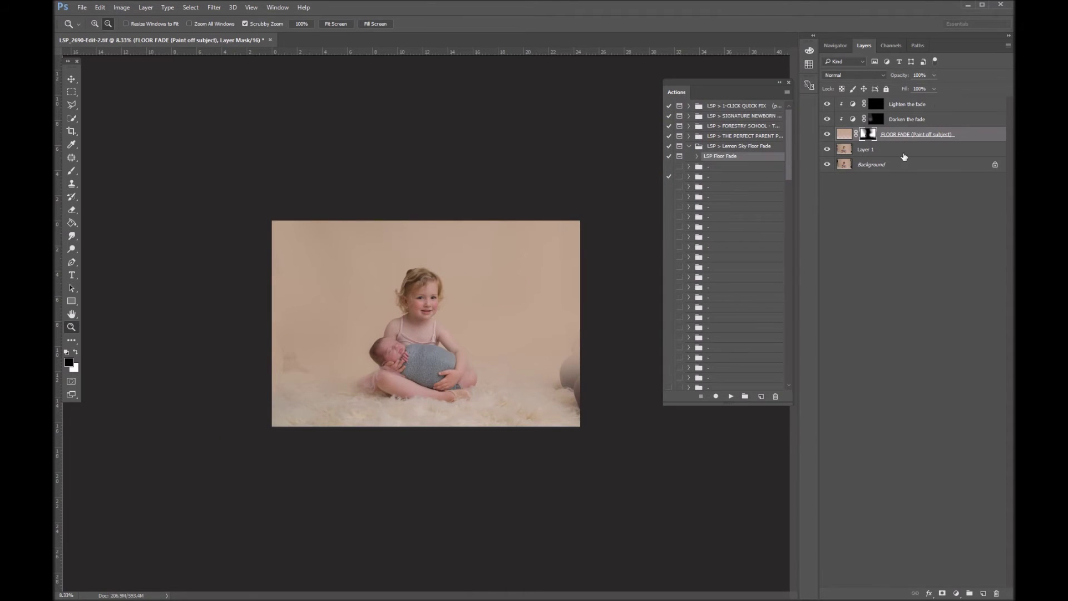
right_click(904, 165)
click(846, 162)
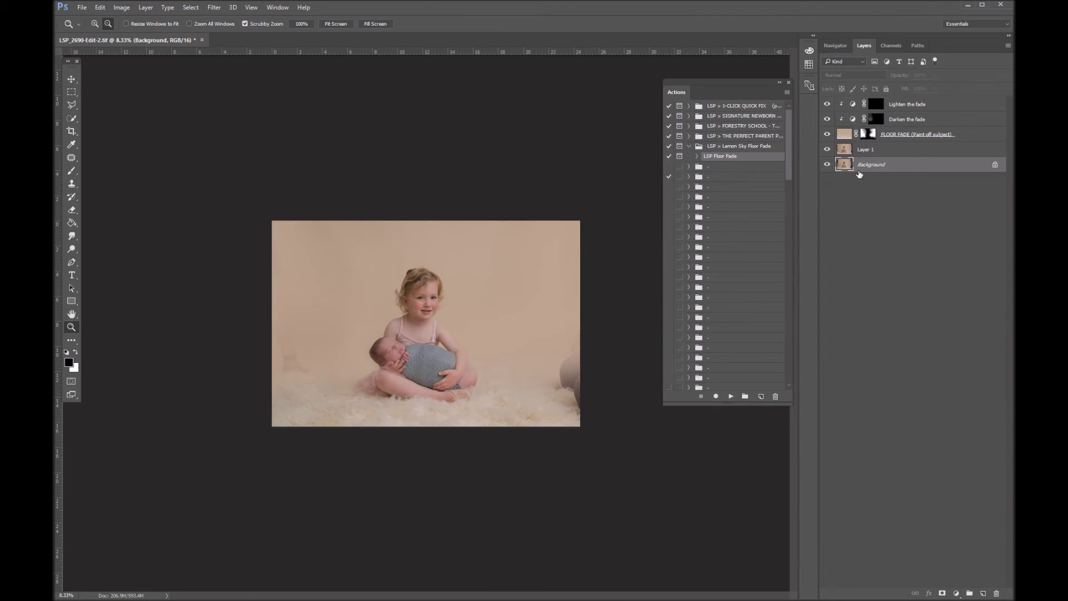
key(ctrl+n)
key(Return)
key(ctrl+v)
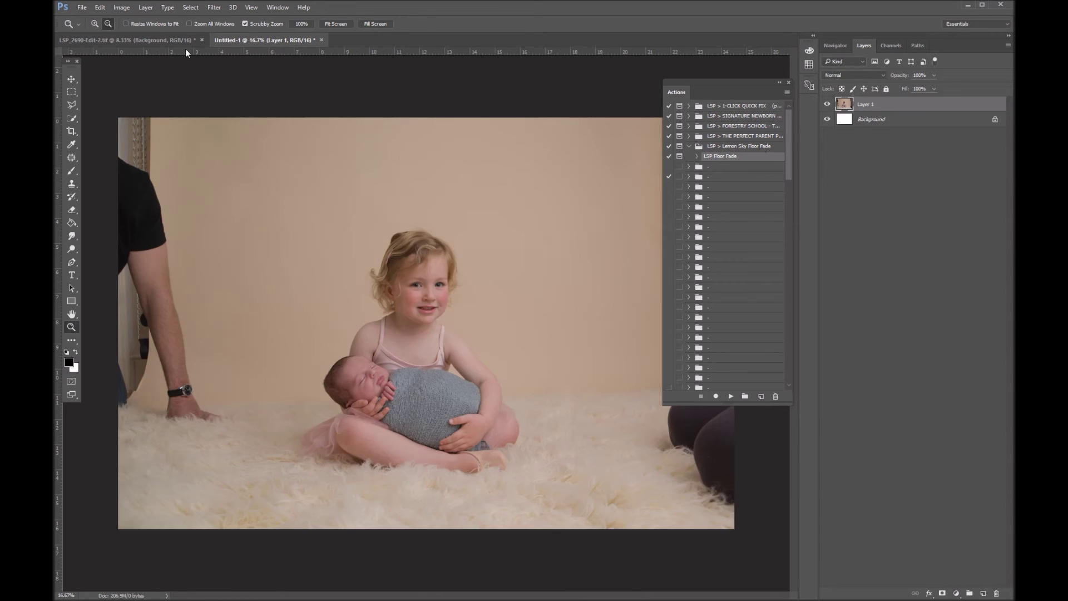
Return to LSP_2690-Edit-2.tif and flatten the image.
click(176, 41)
right_click(874, 166)
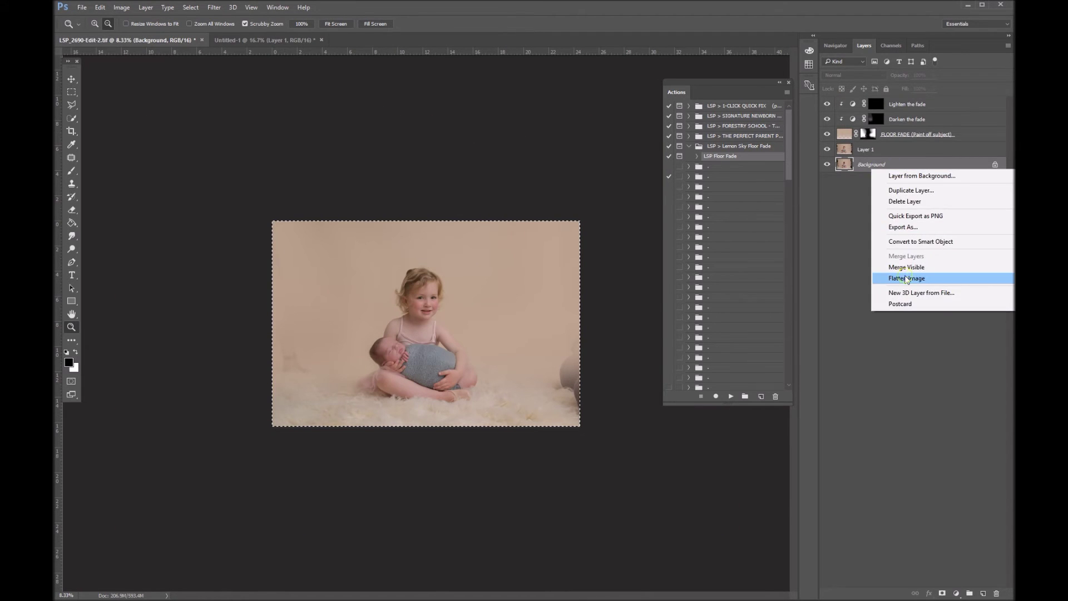
click(901, 277)
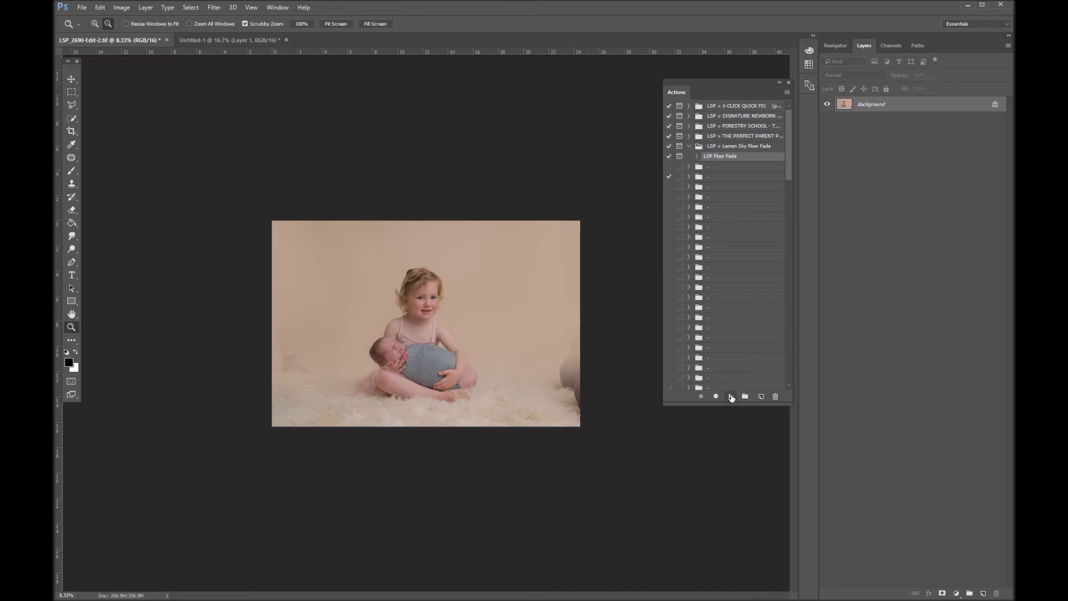
Run the LSP Floor Fade action on the flattened image, sampling the wall colour #bda48f beside the girl's arm.
click(730, 396)
click(567, 226)
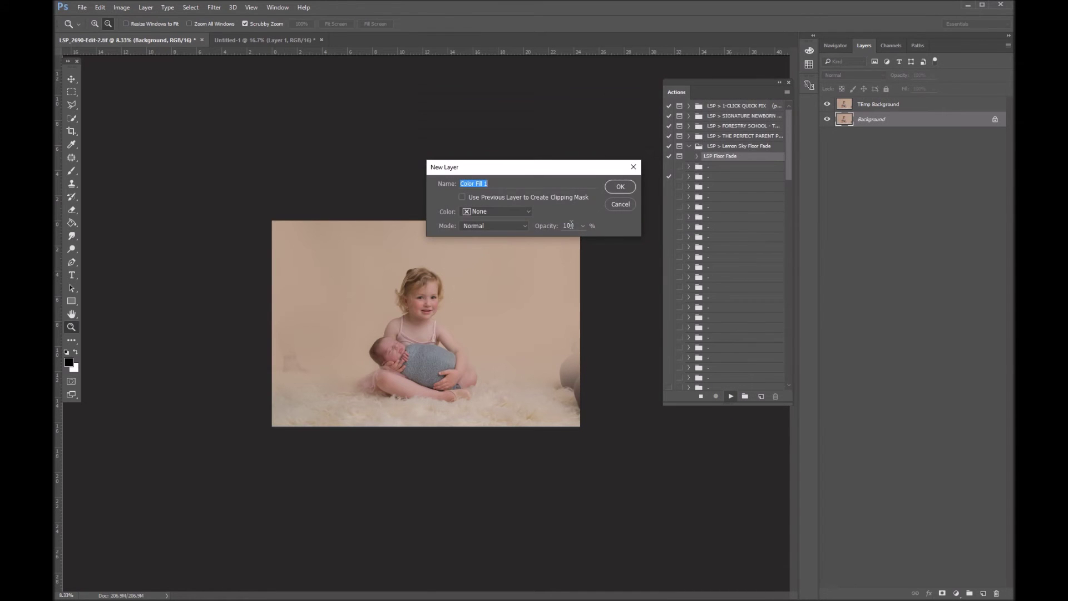
click(621, 187)
click(468, 351)
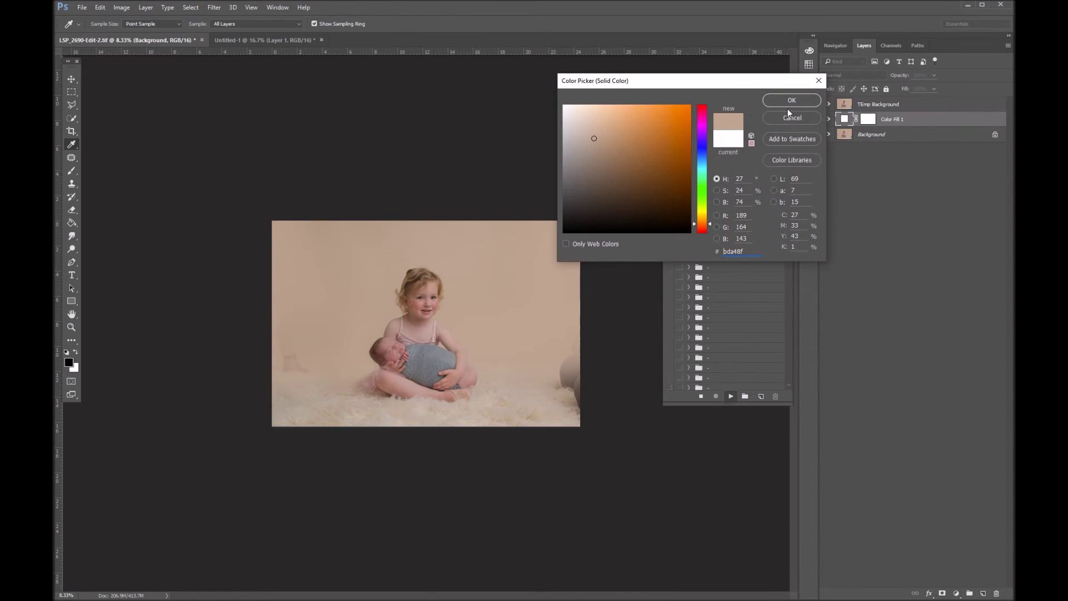
click(787, 102)
click(567, 204)
Paint white with a 2020 px brush at 28% opacity on the FLOOR FADE mask over the left floor and wall join.
click(72, 168)
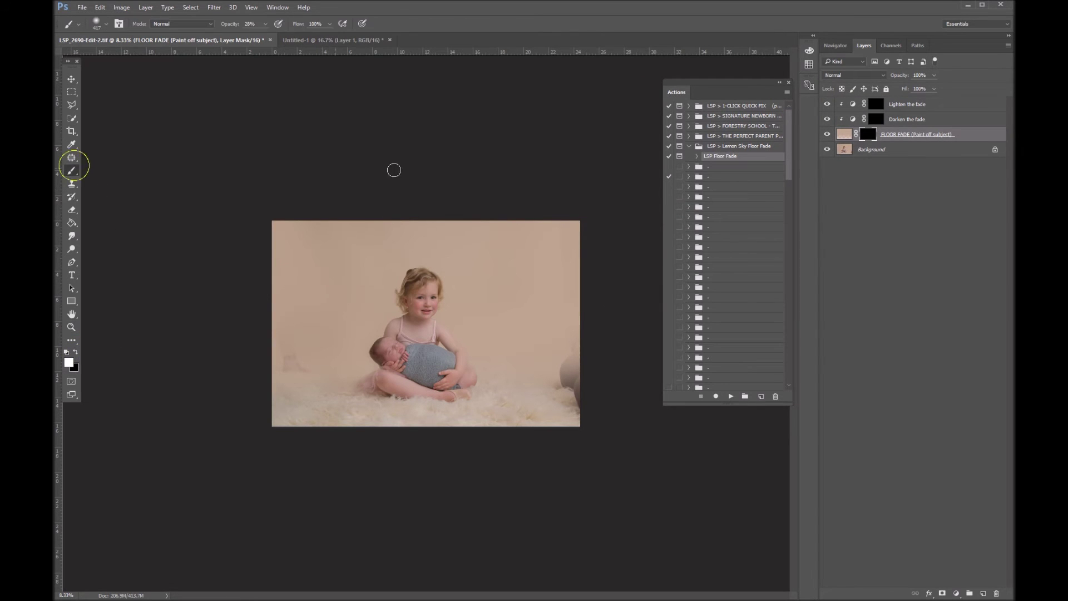
right_click(441, 295)
click(291, 351)
click(283, 350)
click(292, 356)
click(274, 298)
click(298, 353)
click(278, 349)
Paint the FLOOR FADE mask white over the right floor and wall join and the dark object at the image's right edge.
click(520, 334)
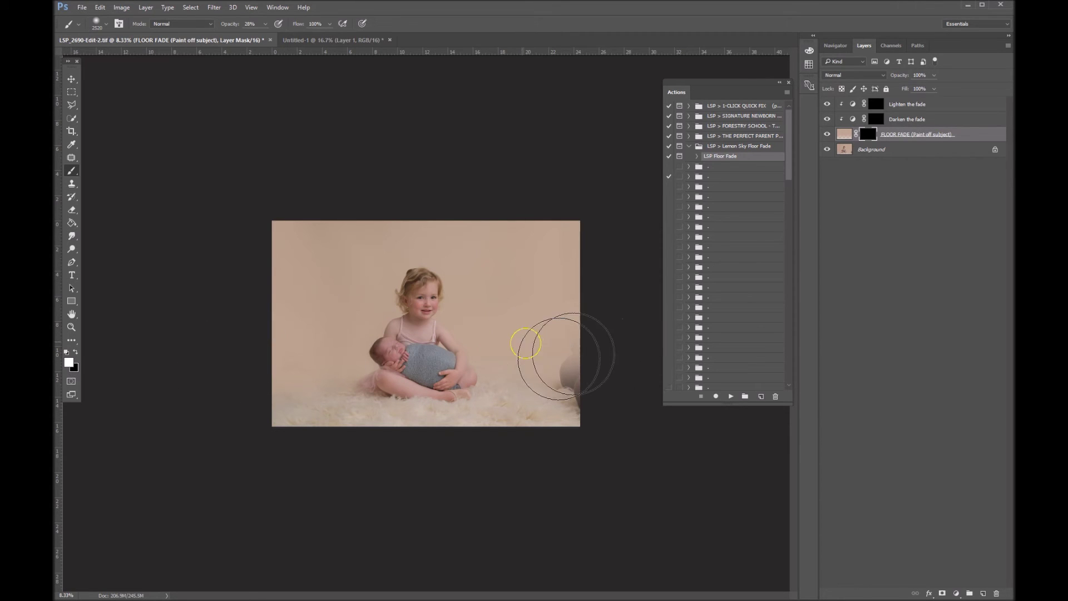
click(575, 367)
click(553, 358)
click(537, 354)
click(554, 358)
click(575, 378)
click(558, 365)
click(539, 357)
click(558, 389)
click(522, 348)
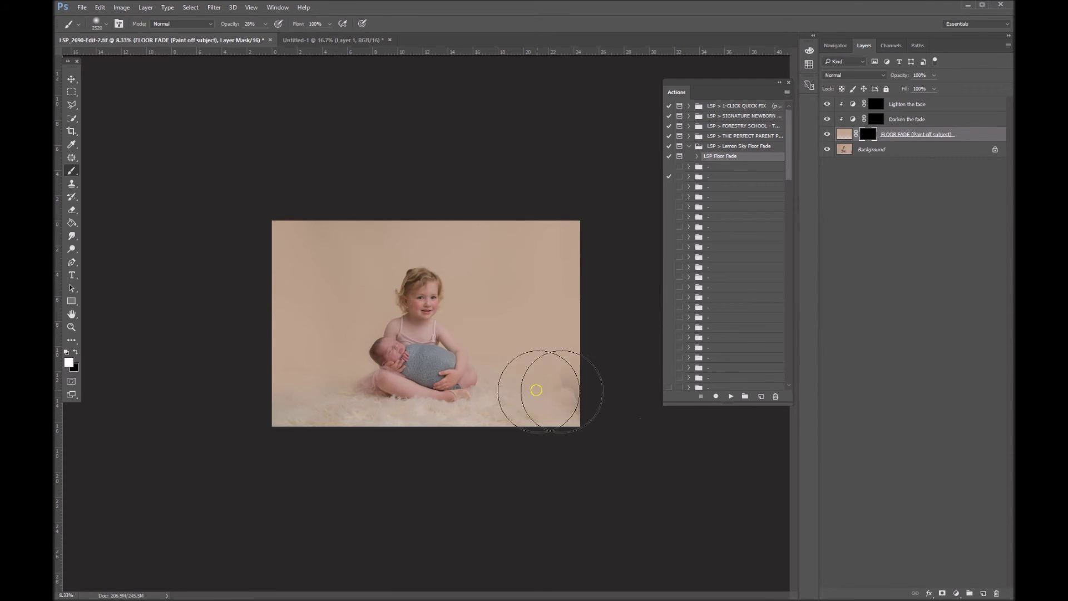
Extend the white painting on the FLOOR FADE mask over the left wall, the upper edge and the upper right of the backdrop.
click(310, 351)
click(296, 282)
click(258, 191)
click(474, 215)
click(587, 257)
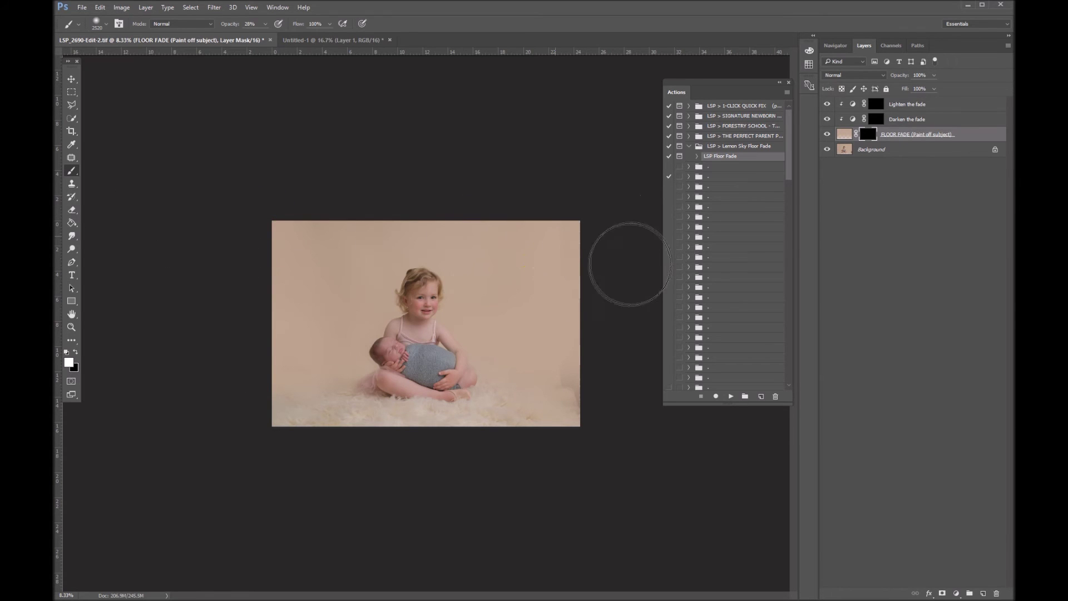
click(561, 249)
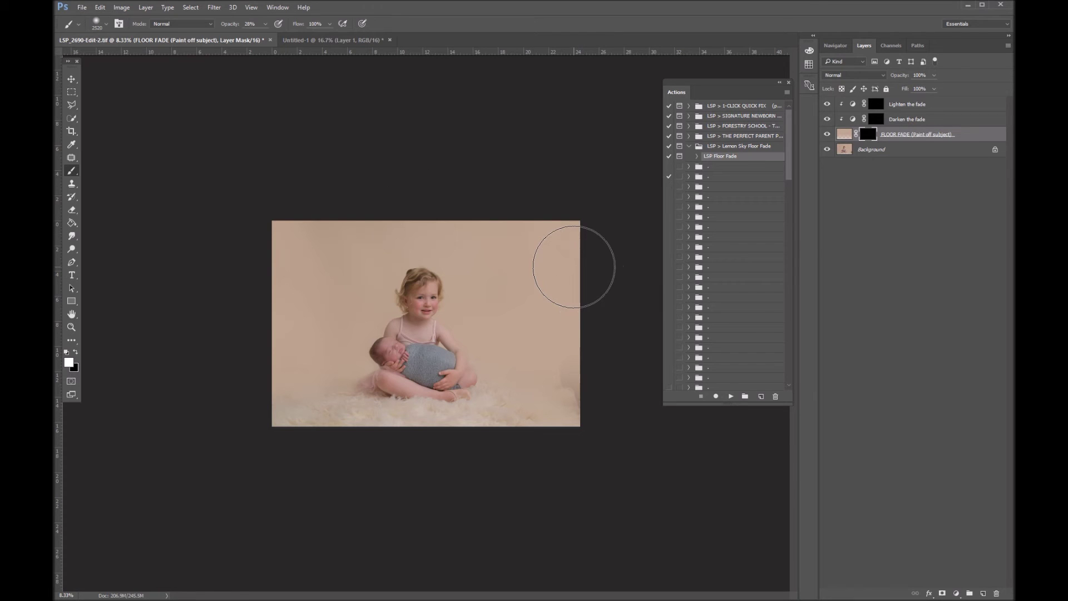
click(553, 262)
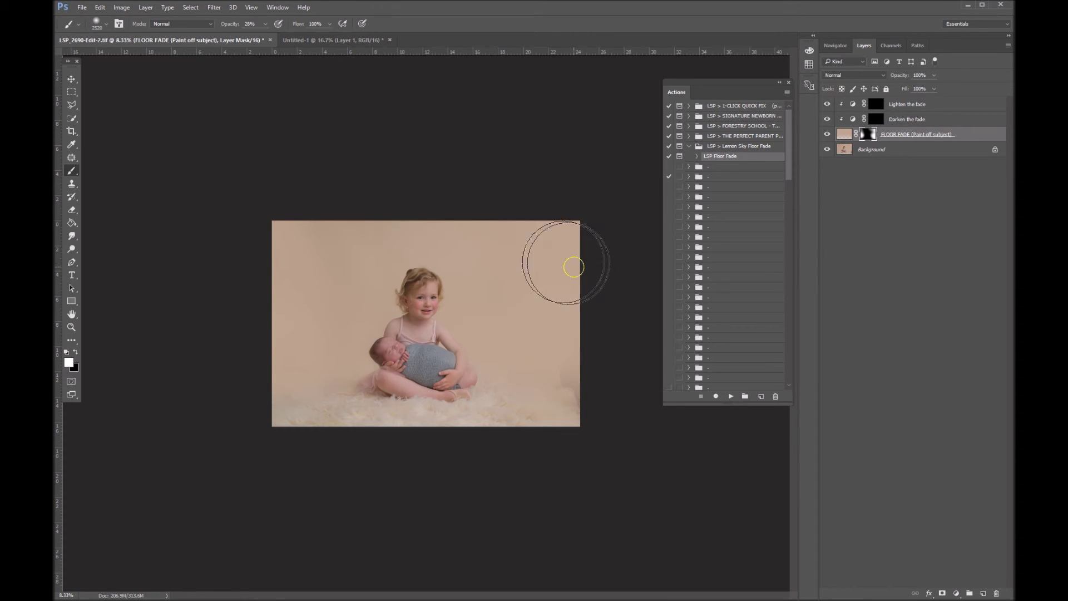
Flatten the image and run the LSP Floor Fade action again, sampling the wall colour to the right of the children.
right_click(918, 148)
click(912, 255)
click(731, 396)
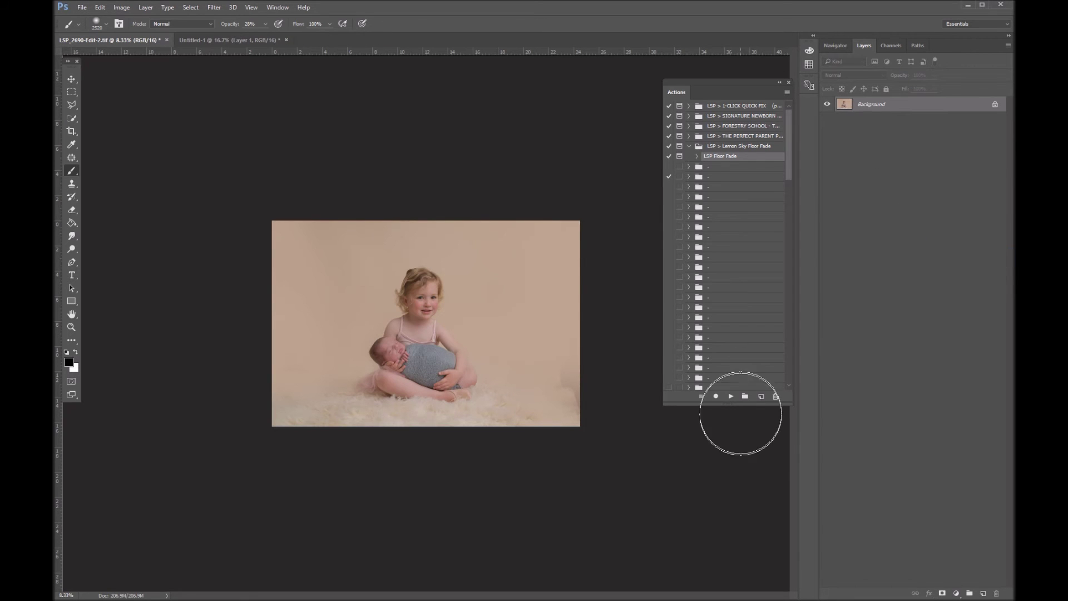
click(569, 225)
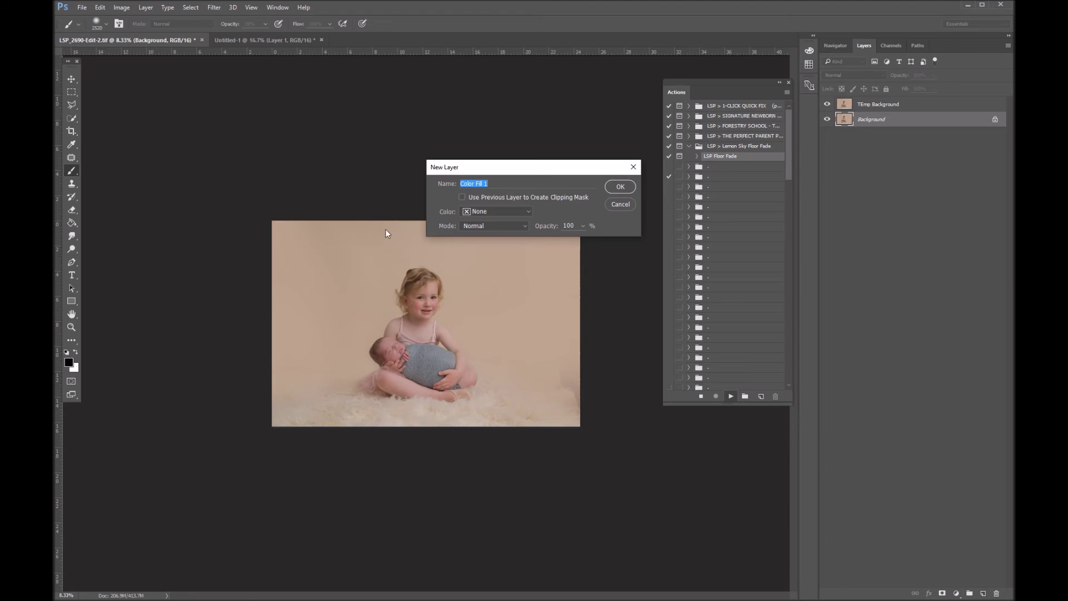
click(620, 188)
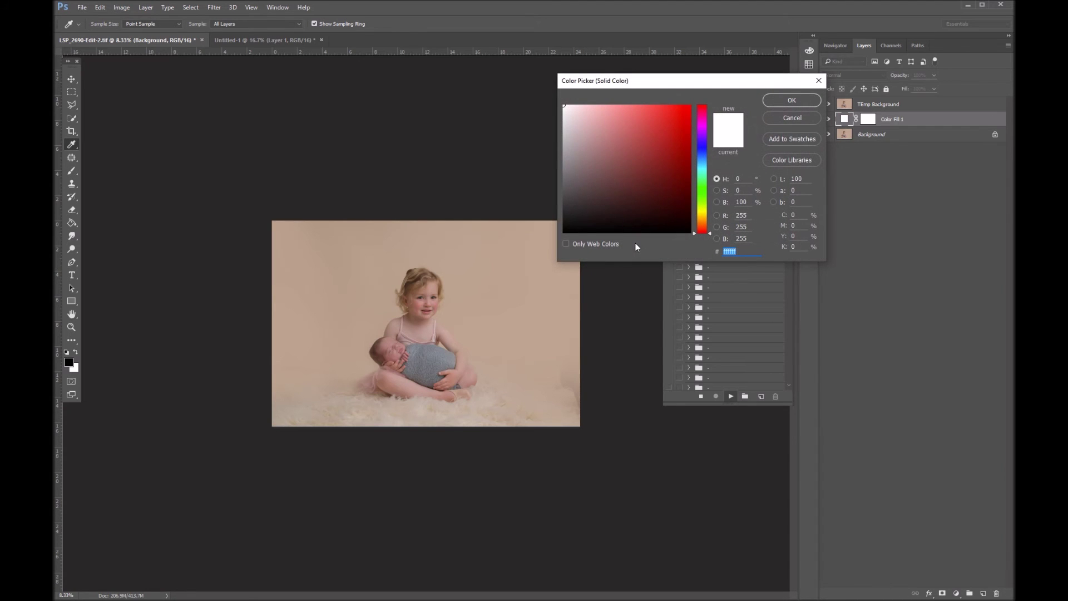
click(492, 347)
click(817, 104)
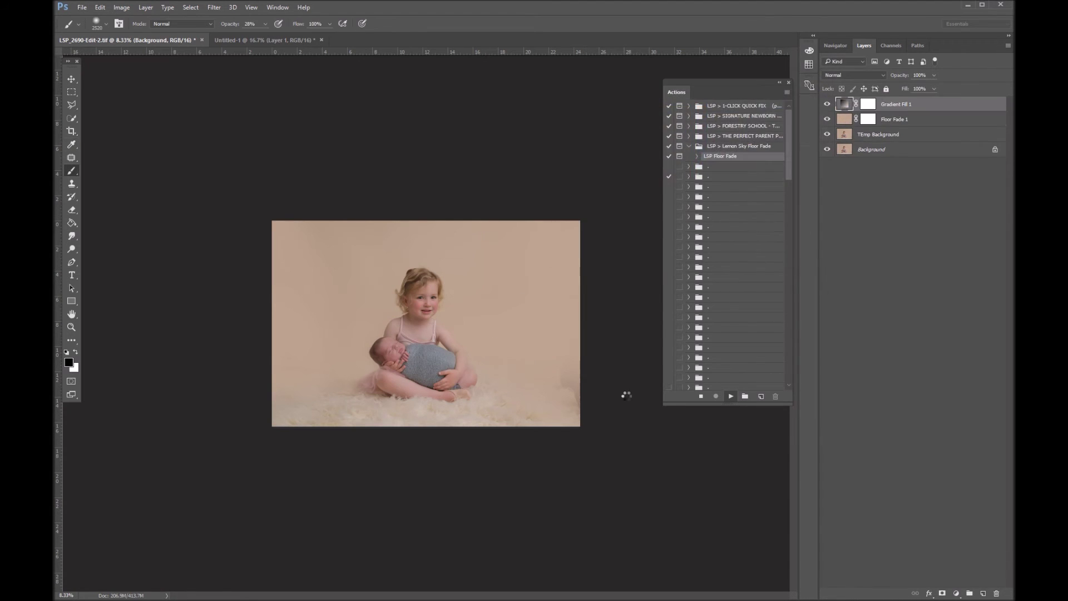
click(573, 203)
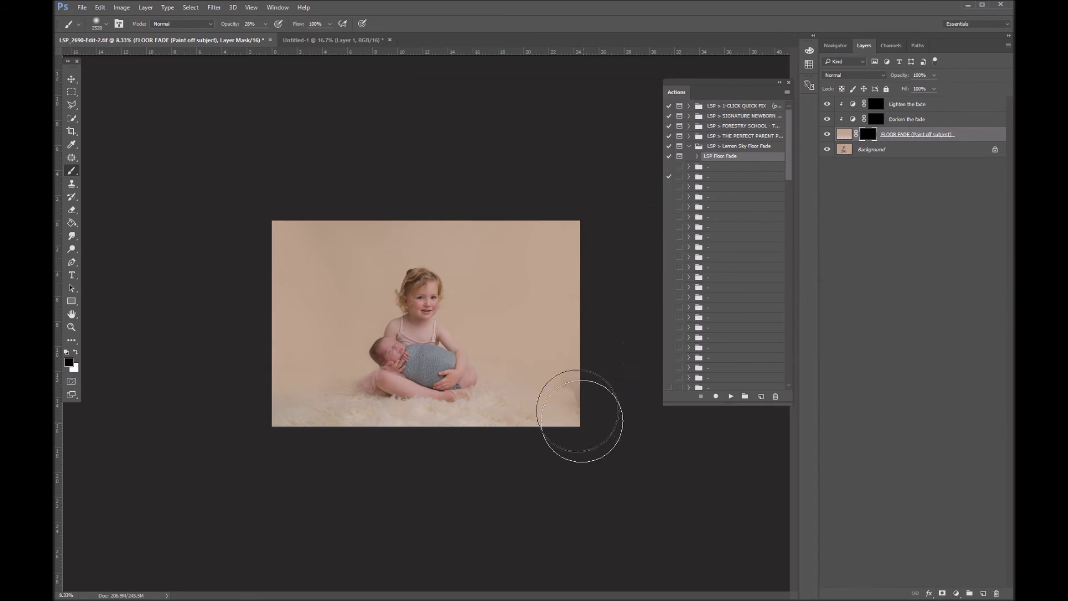
Paint the FLOOR FADE mask white at a higher brush opacity over the remaining shape at the lower right edge, and flatten the image.
click(73, 355)
drag(268, 39, 281, 39)
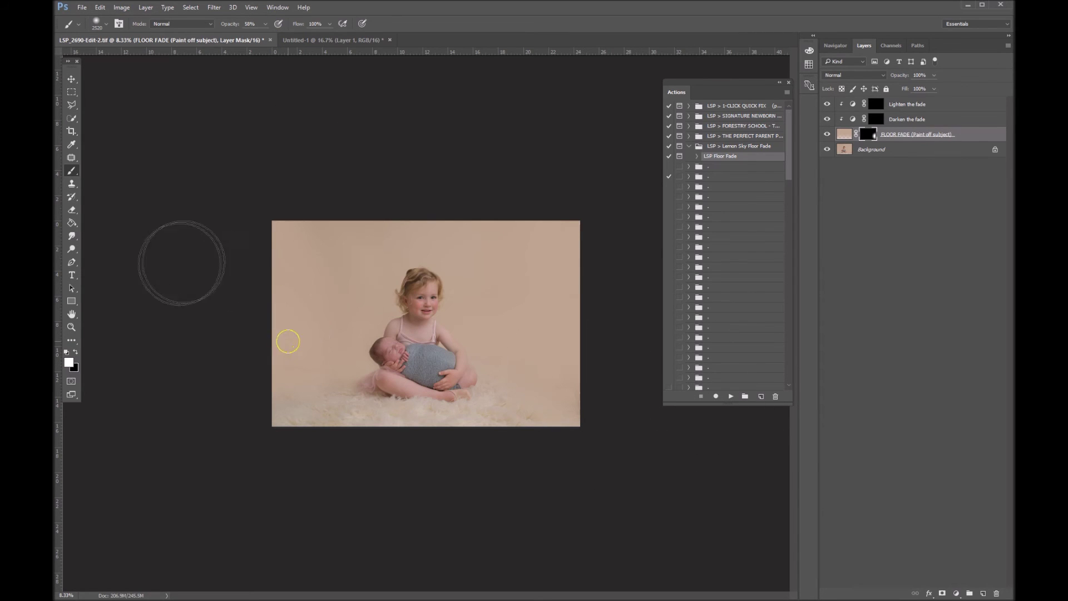
right_click(918, 154)
click(932, 258)
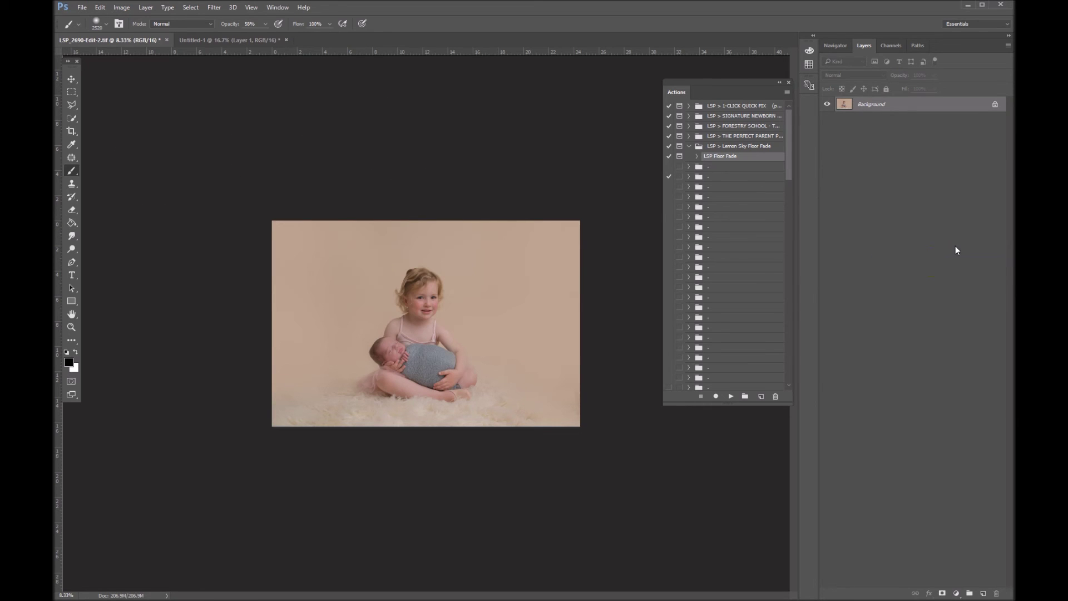